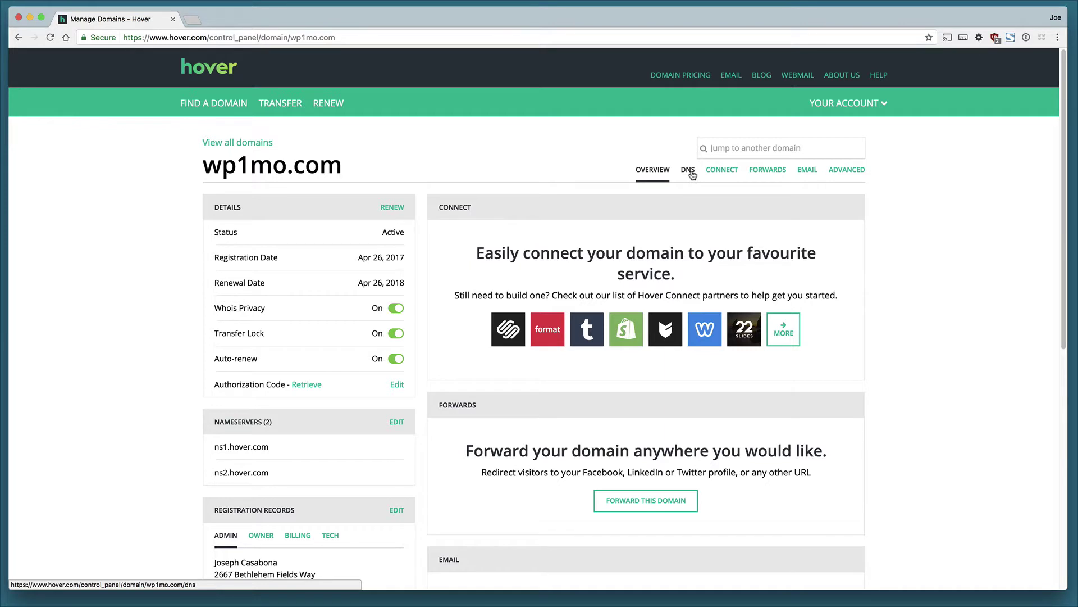
Show the wp1mo.com DNS records: two A records, a CNAME and an MX record
click(688, 169)
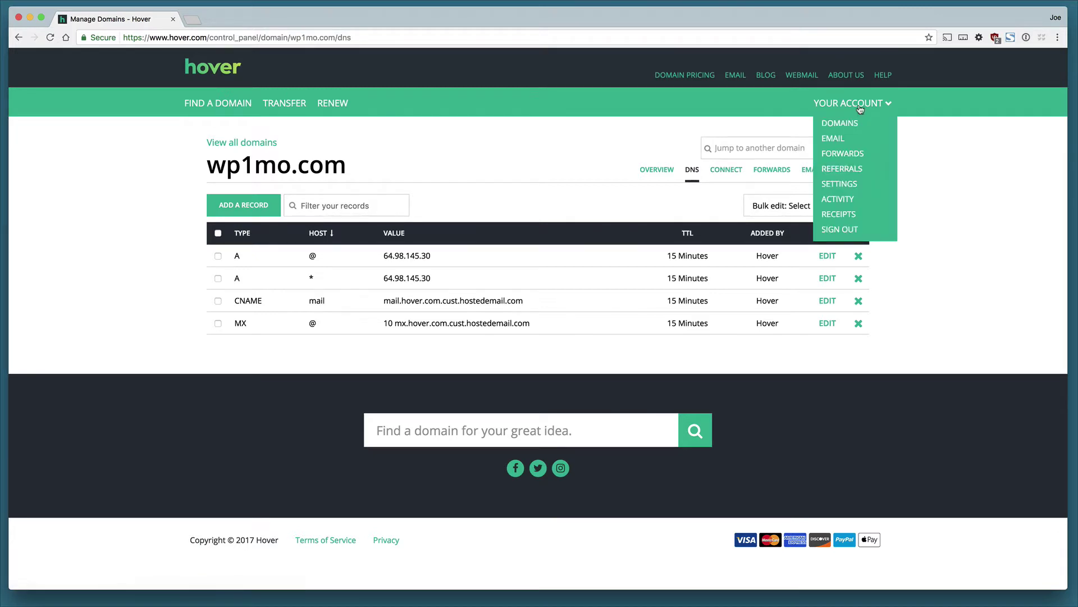
Go back to the domain list, sort it by domain name, and open casabona.org's DNS records
click(846, 123)
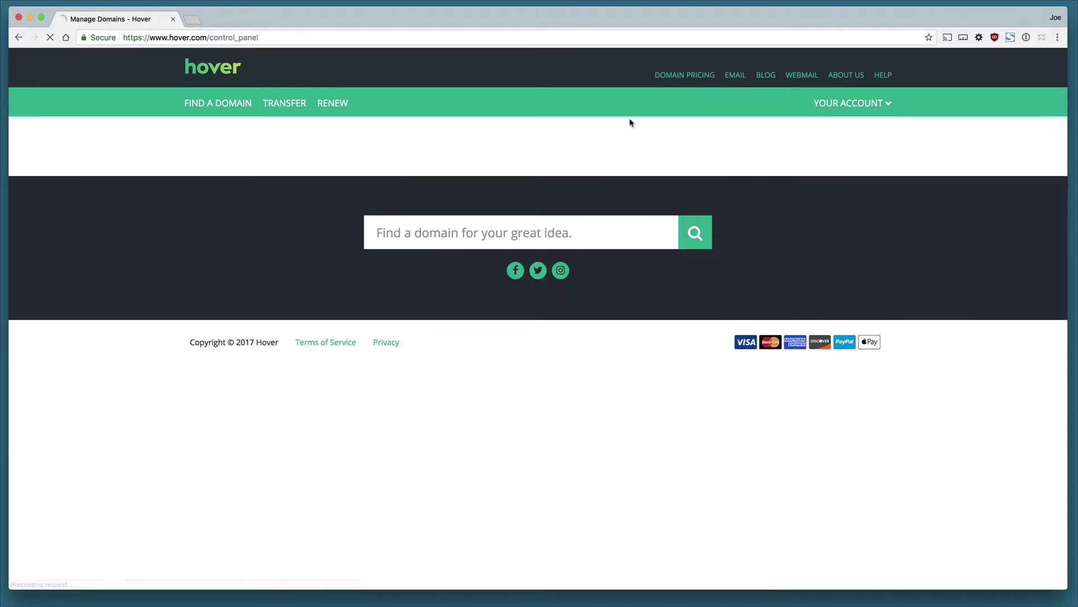
click(254, 277)
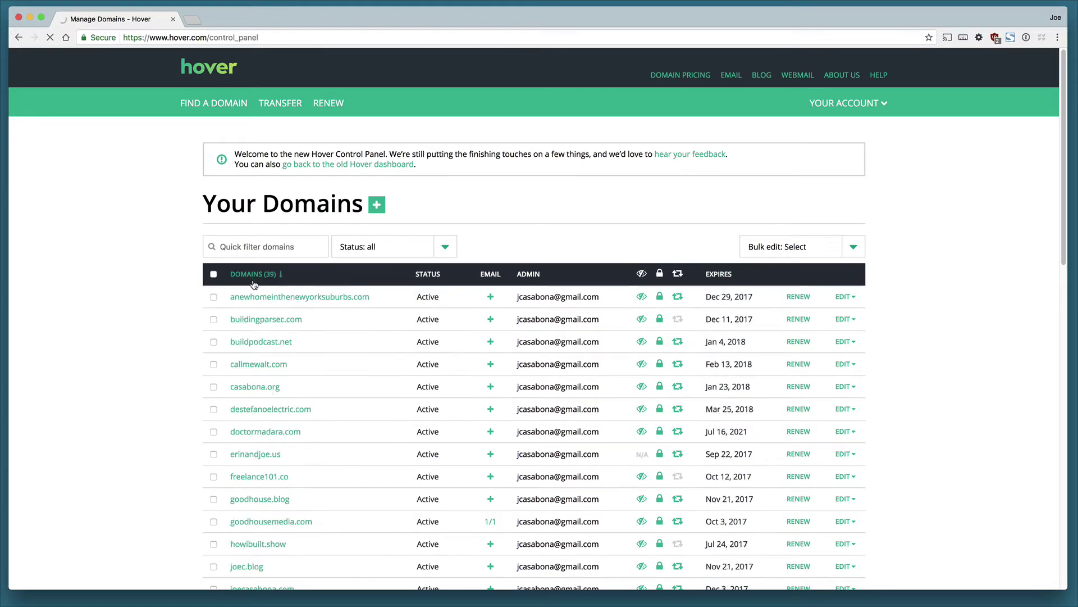
click(257, 387)
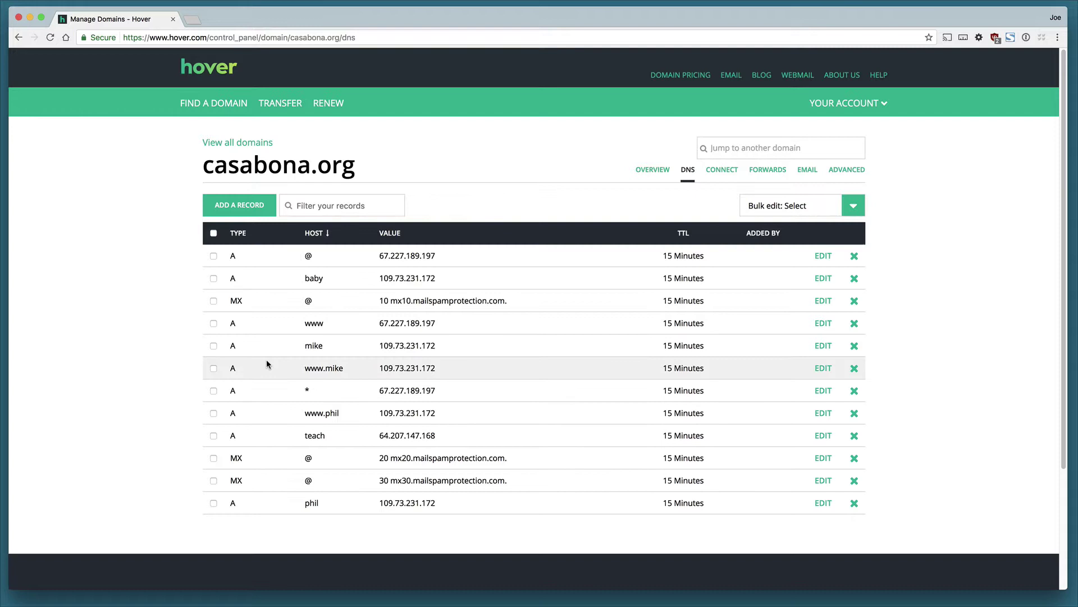
Sort casabona.org's records by TYPE descending, ticking and unticking the first MX row
click(228, 301)
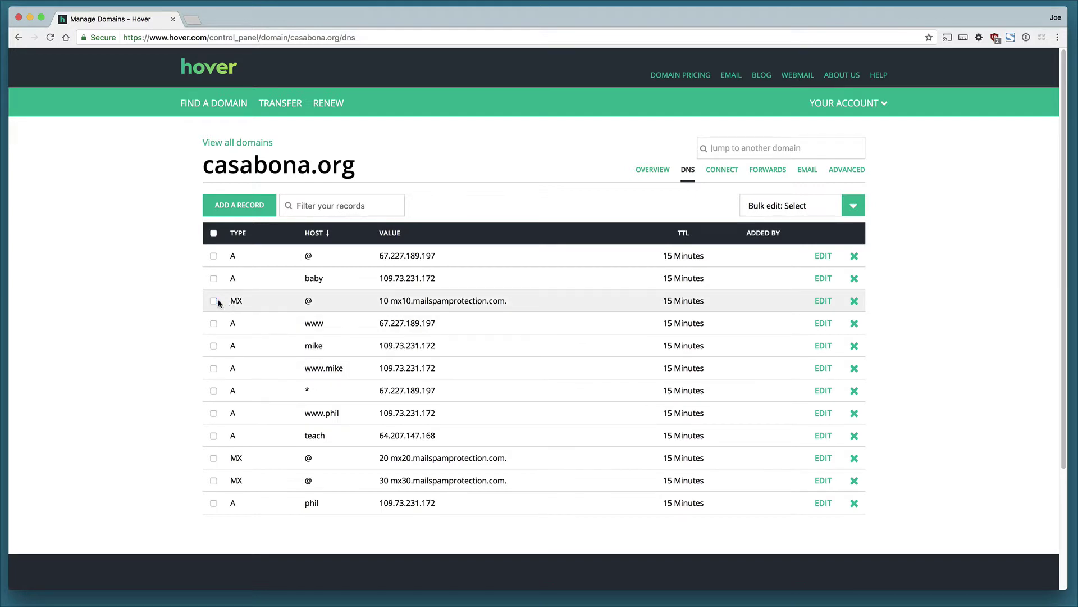
click(242, 235)
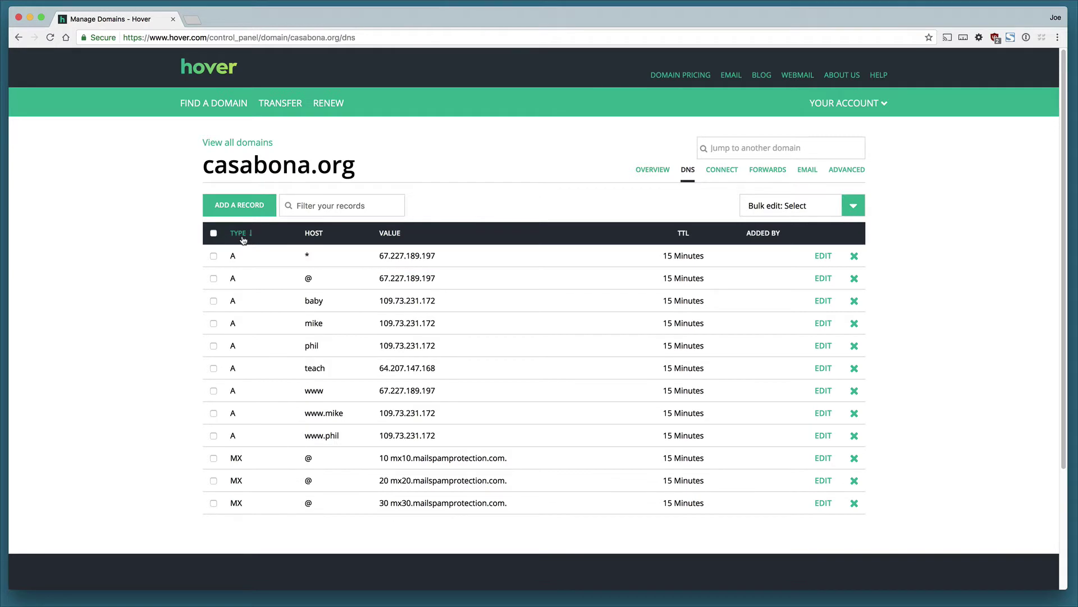
click(242, 234)
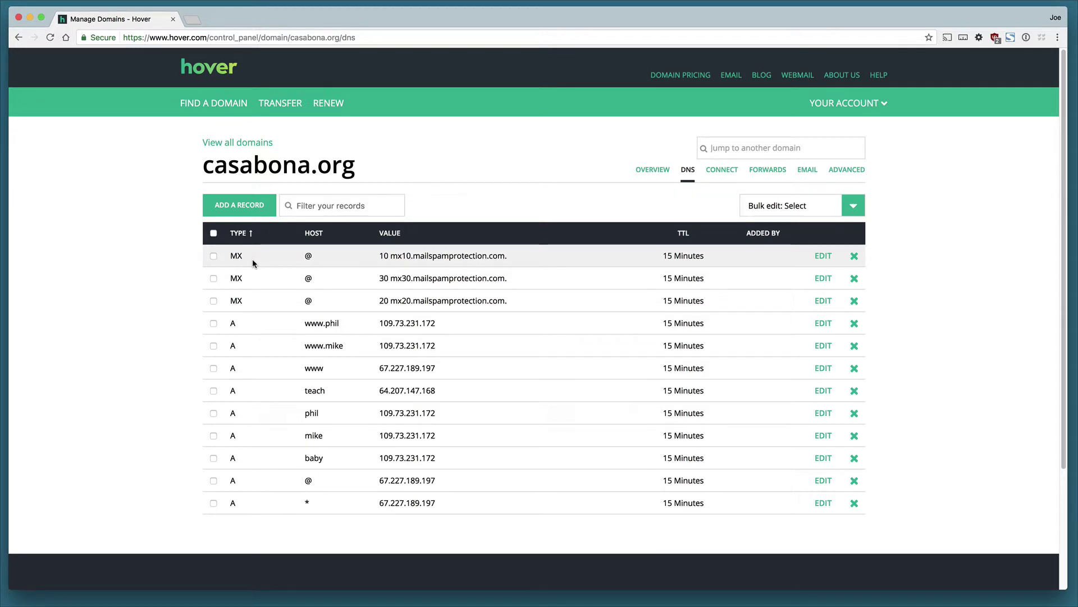
click(431, 257)
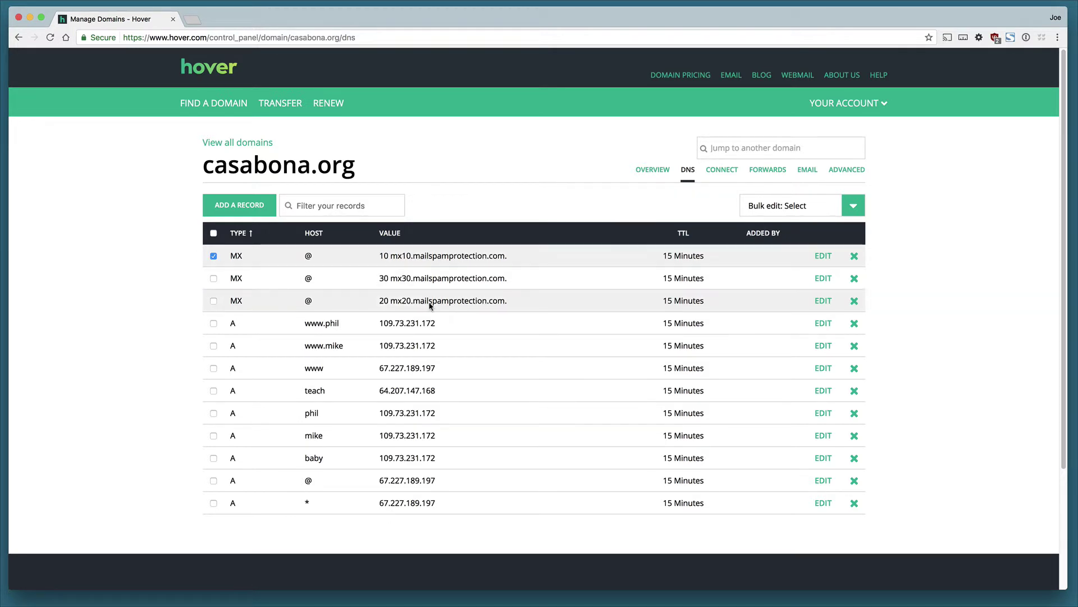
click(213, 256)
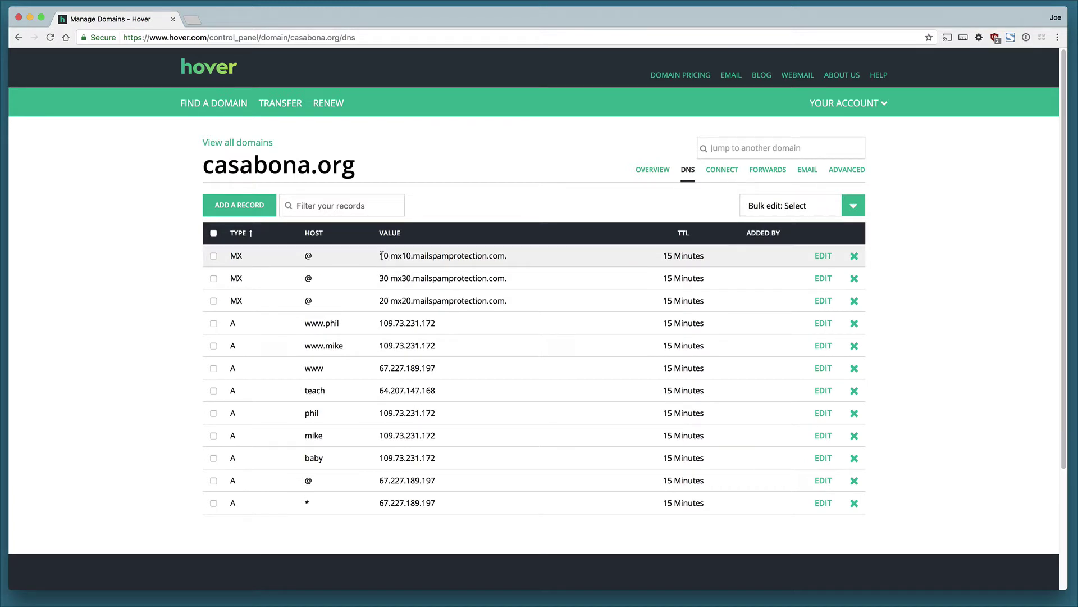
click(382, 256)
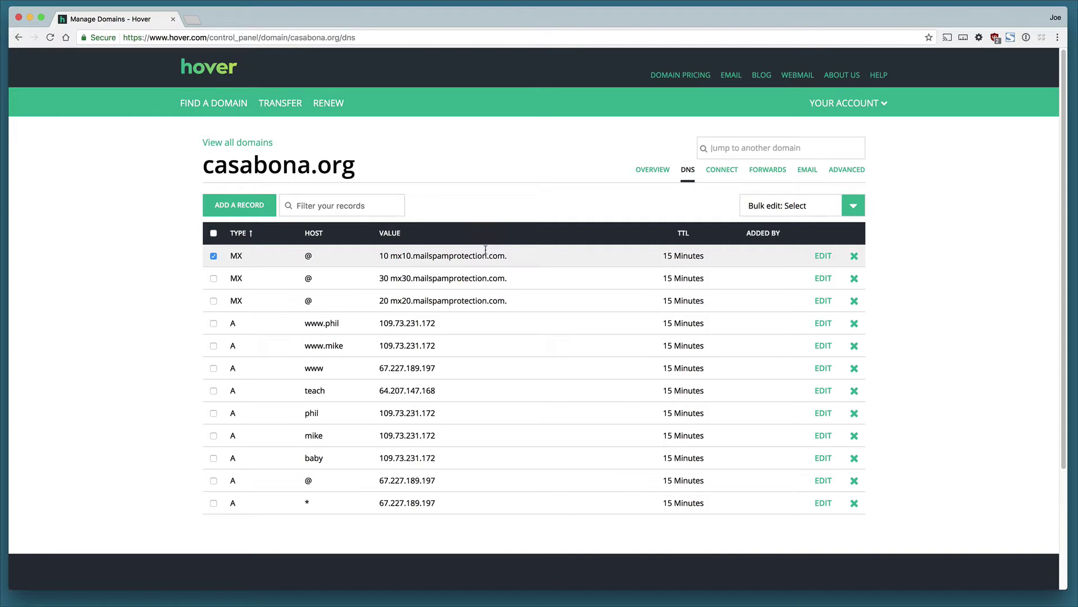
click(214, 256)
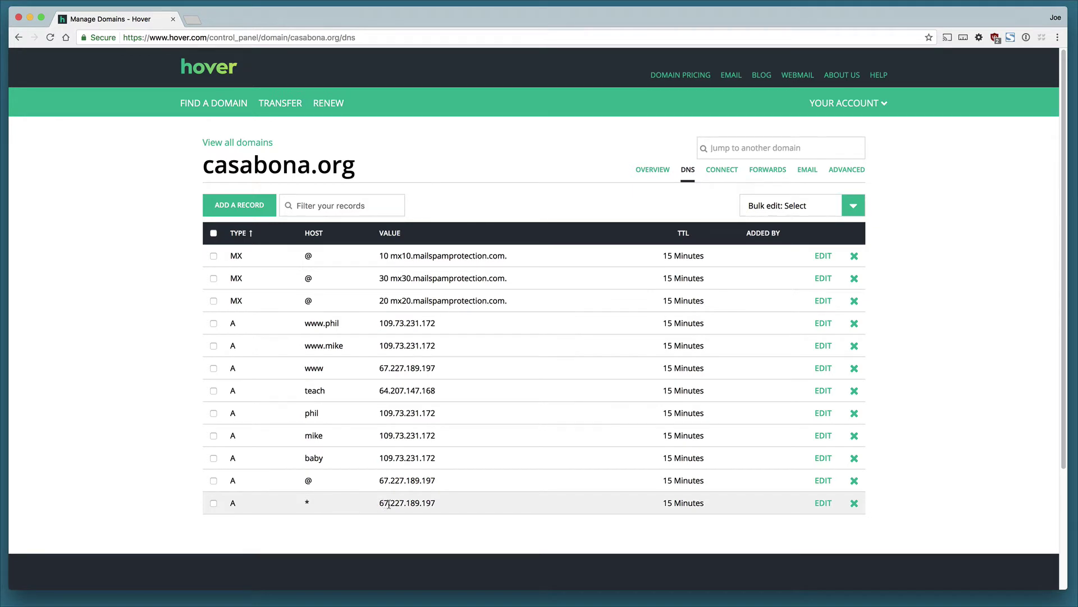
click(426, 510)
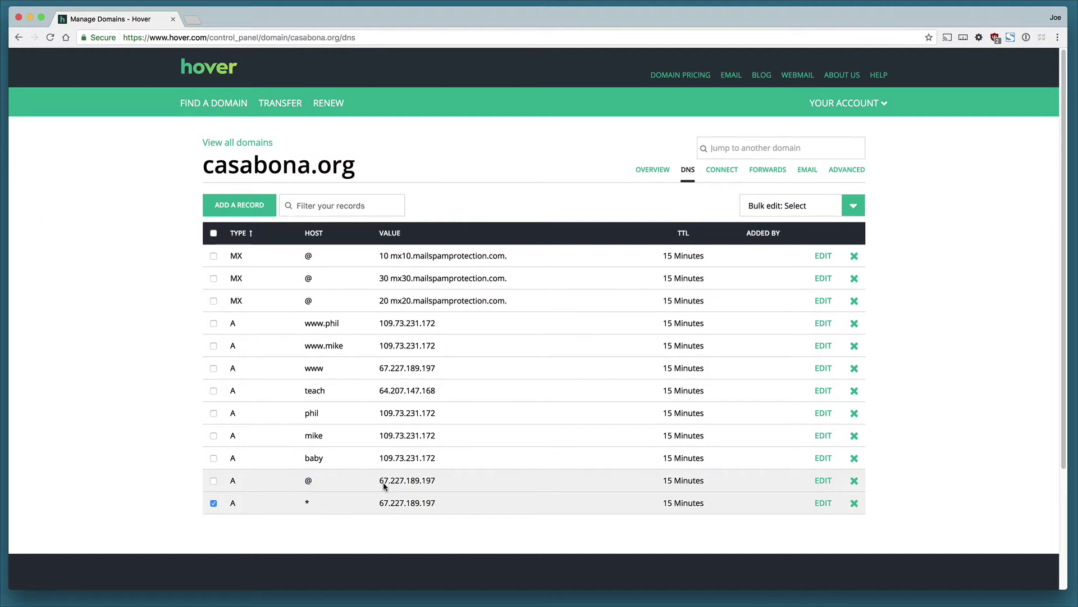
click(212, 502)
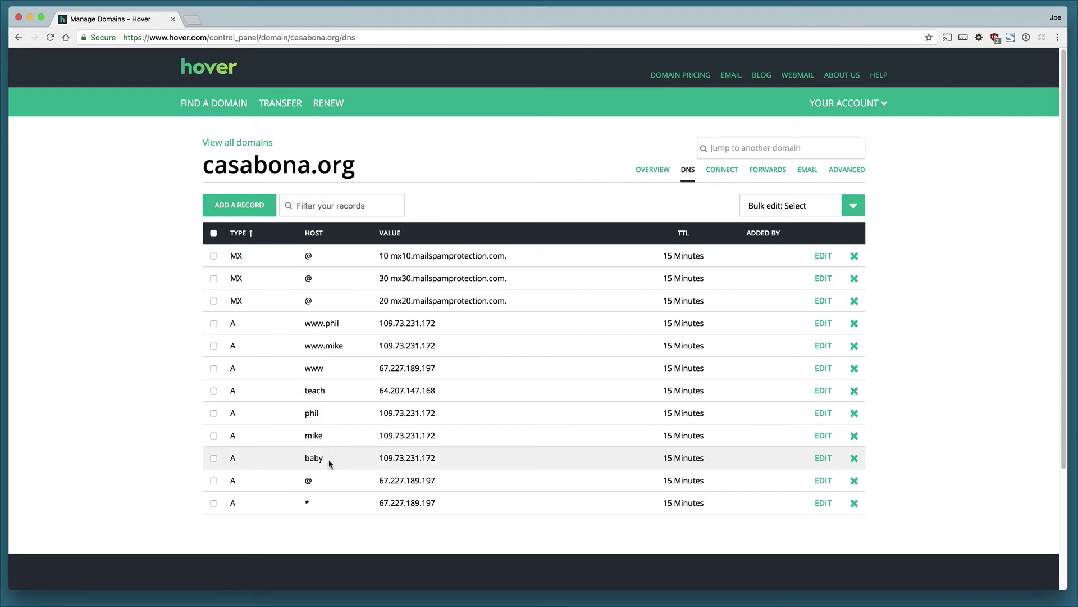
Load phil.casabona.org in a new Chrome tab to test the subdomain
click(198, 20)
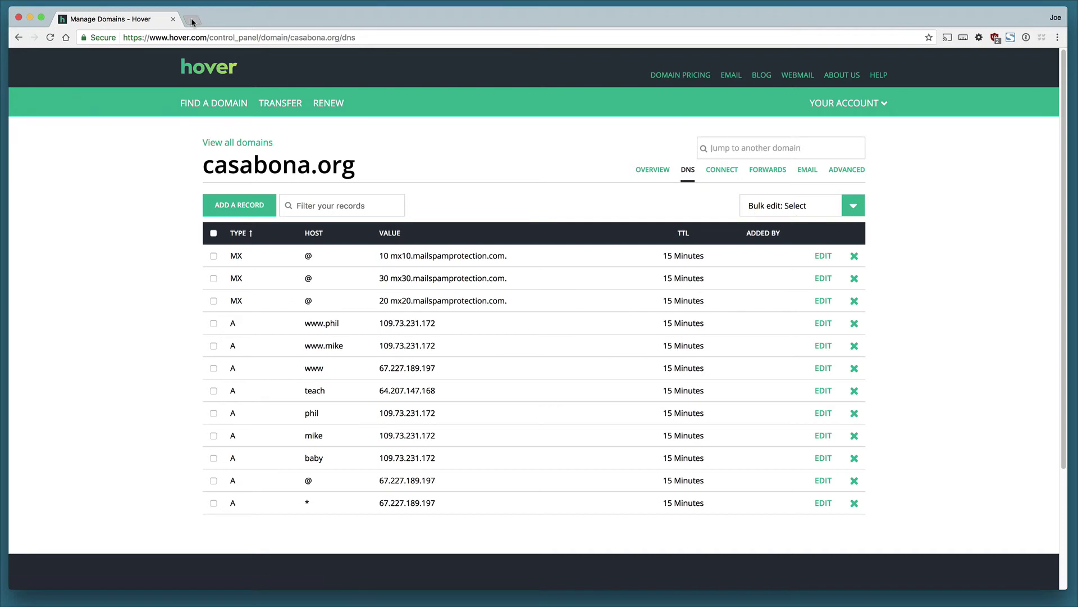
text(phil)
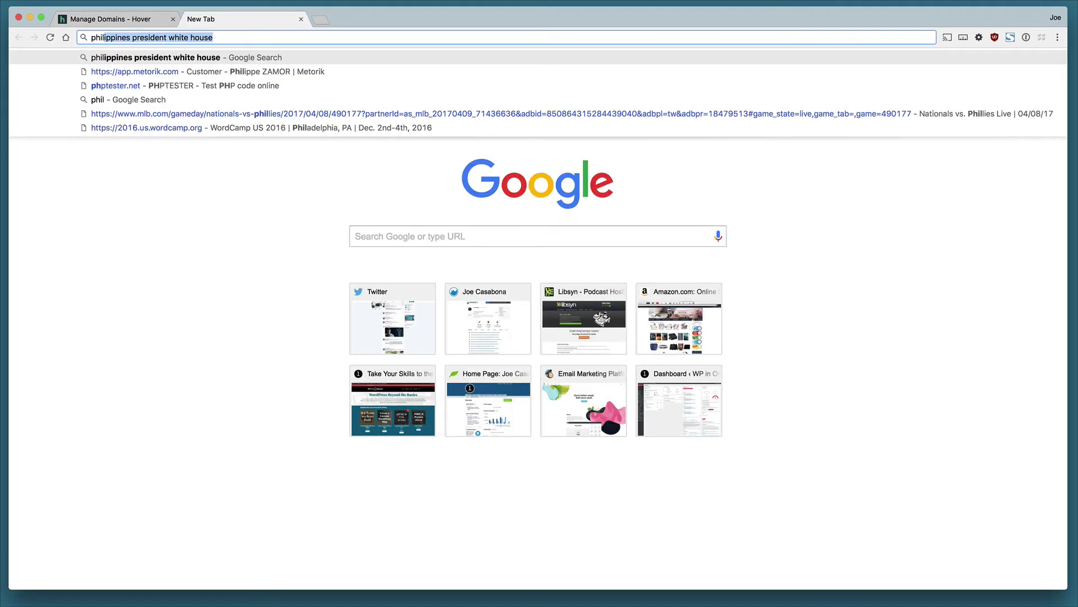
text(.casabon)
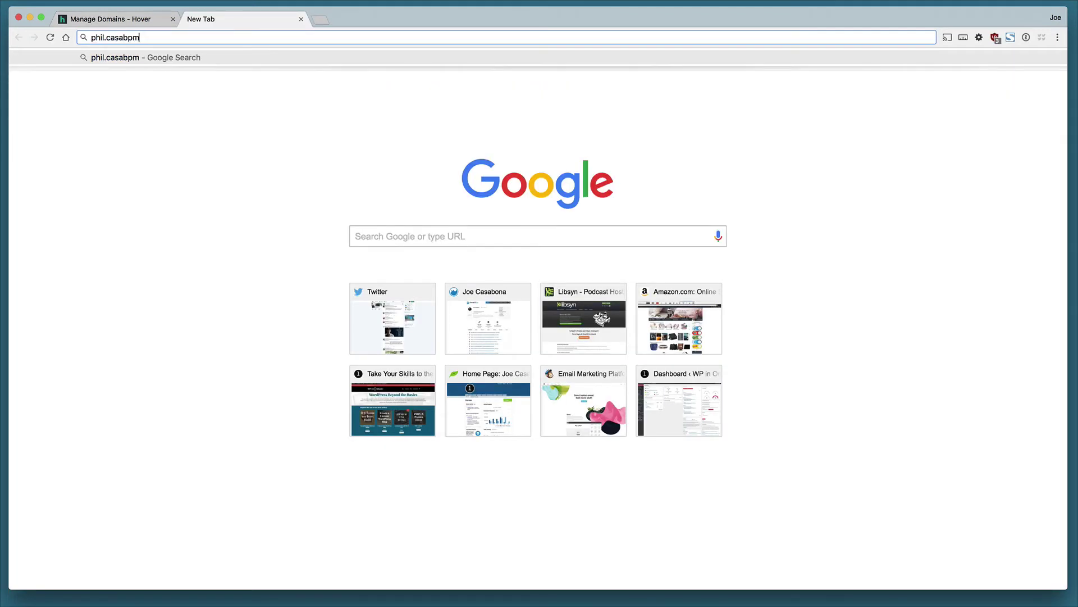
key(BackSpace)
text(p)
key(BackSpace)
text(na.org)
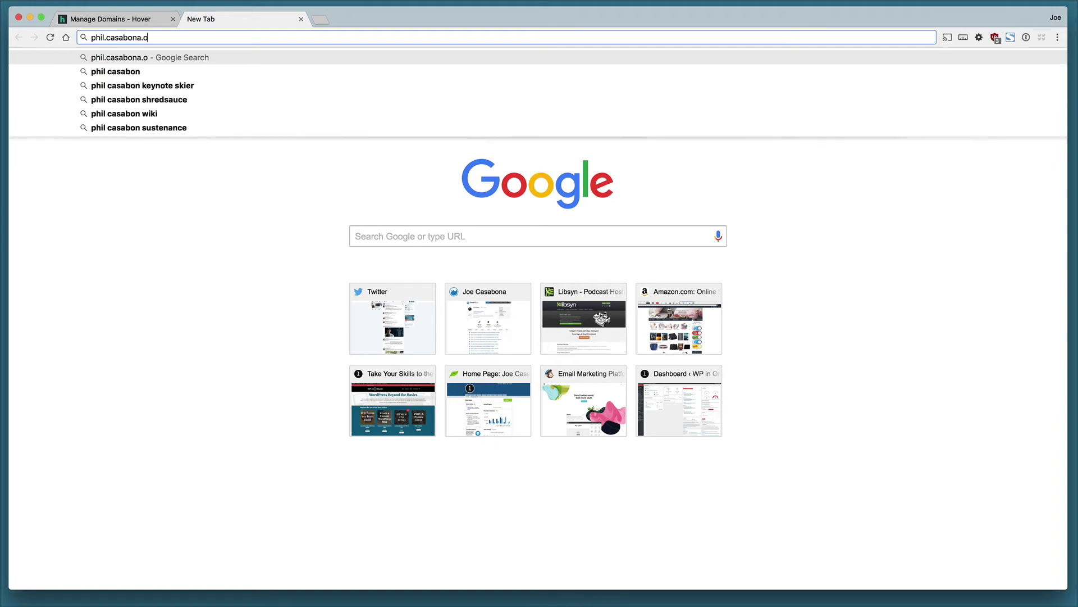
key(Return)
click(151, 37)
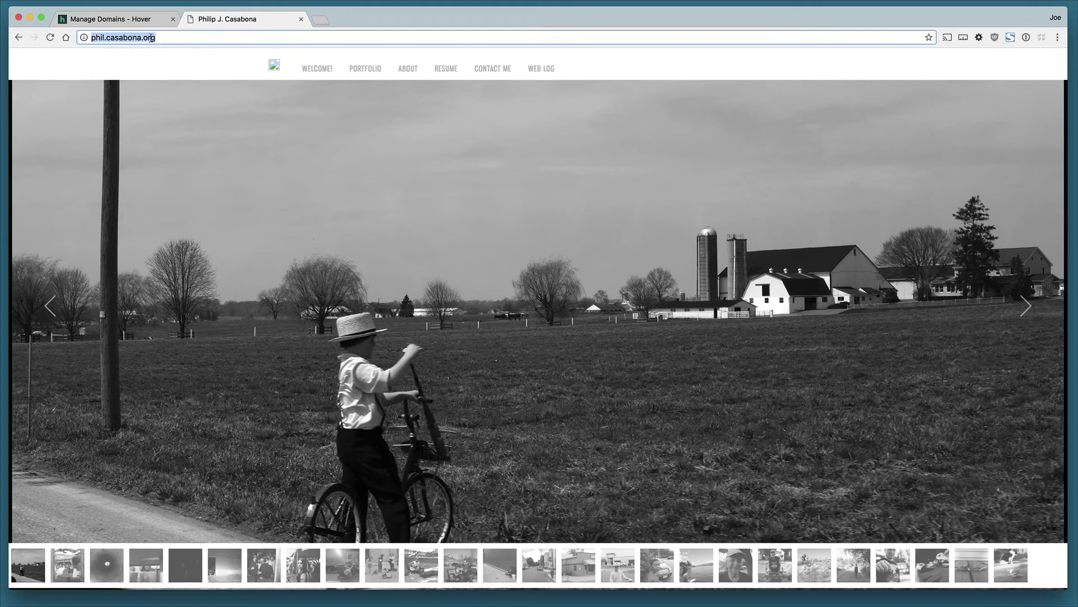
key(Left)
text(www)
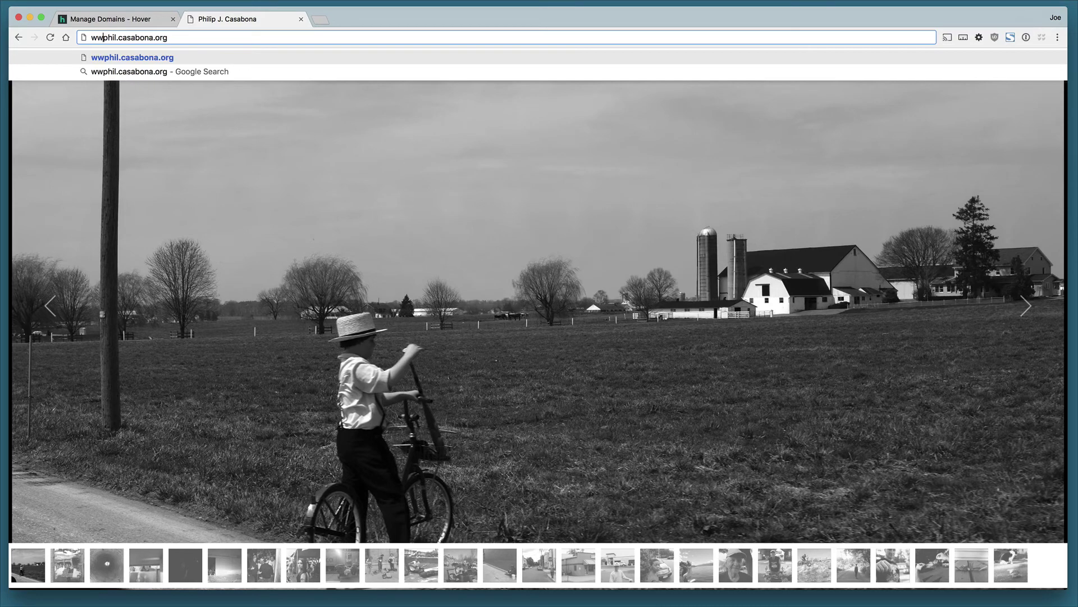
text(.)
key(Return)
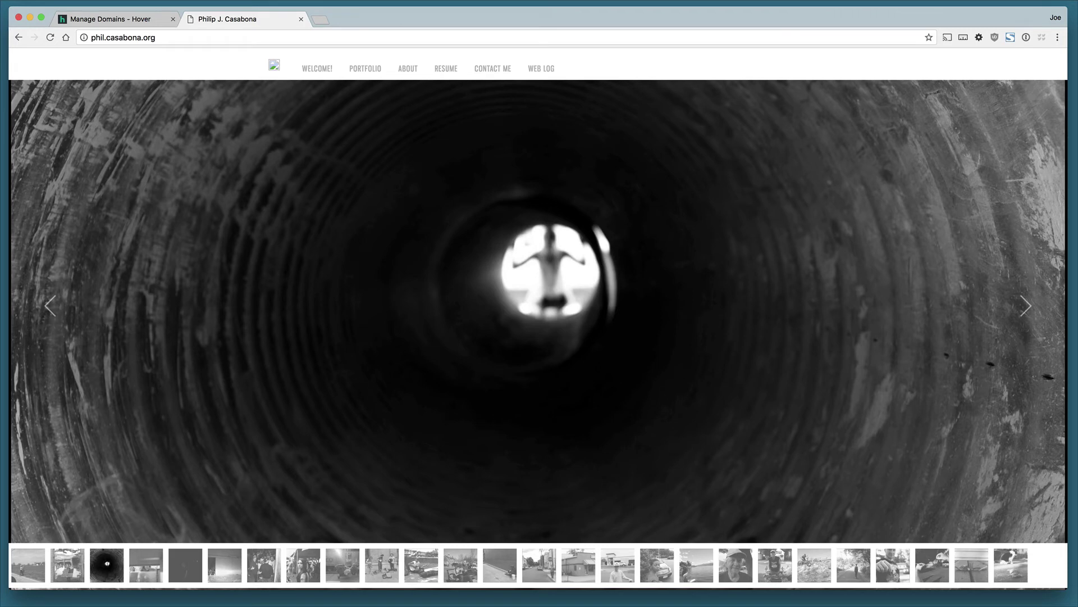
Load the Baby Casabona blog at baby.casabona.org and scroll through it
click(130, 40)
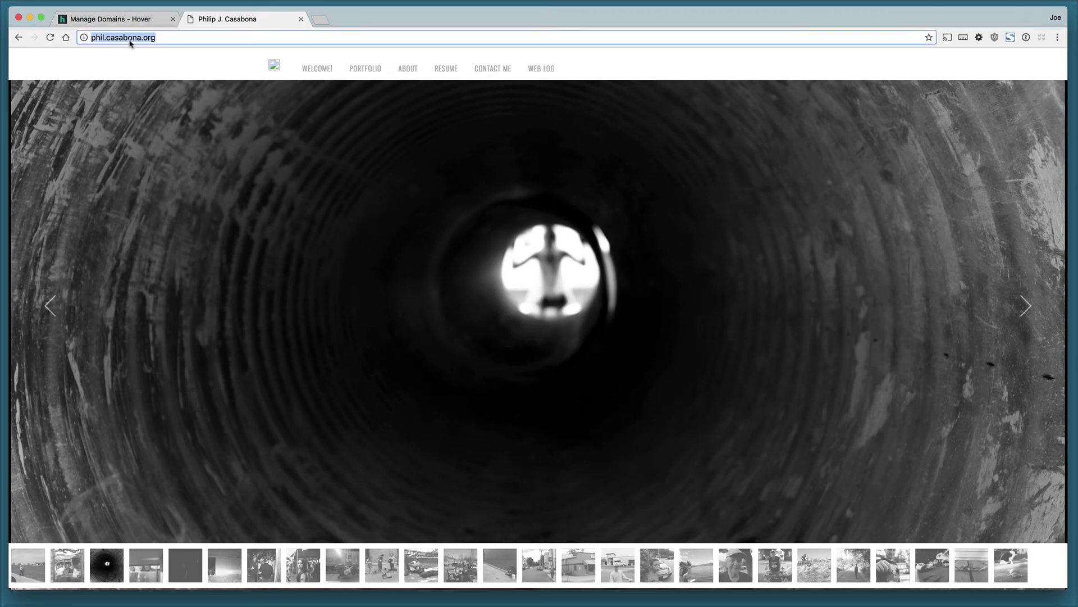
text(baby.casab)
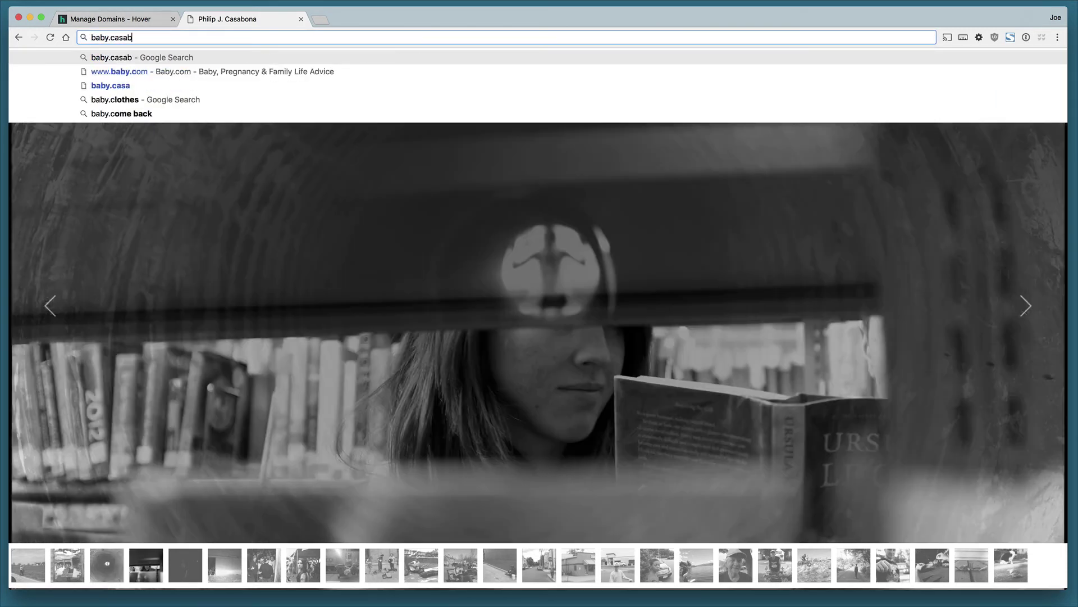
text(p)
key(BackSpace)
key(BackSpace)
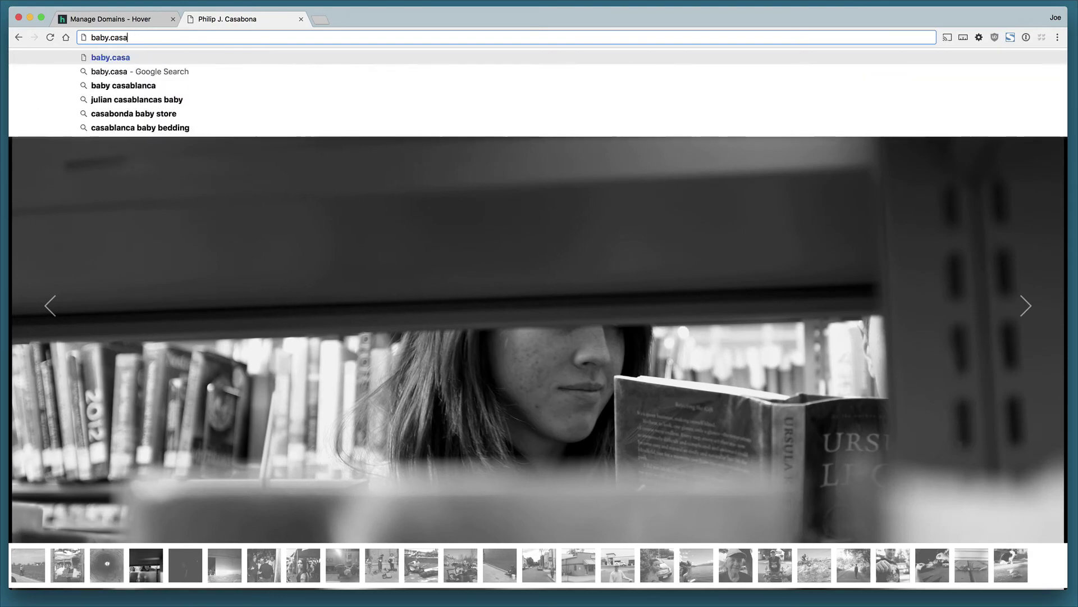
key(Return)
scroll(316, 449, down, 2)
scroll(317, 449, down, 8)
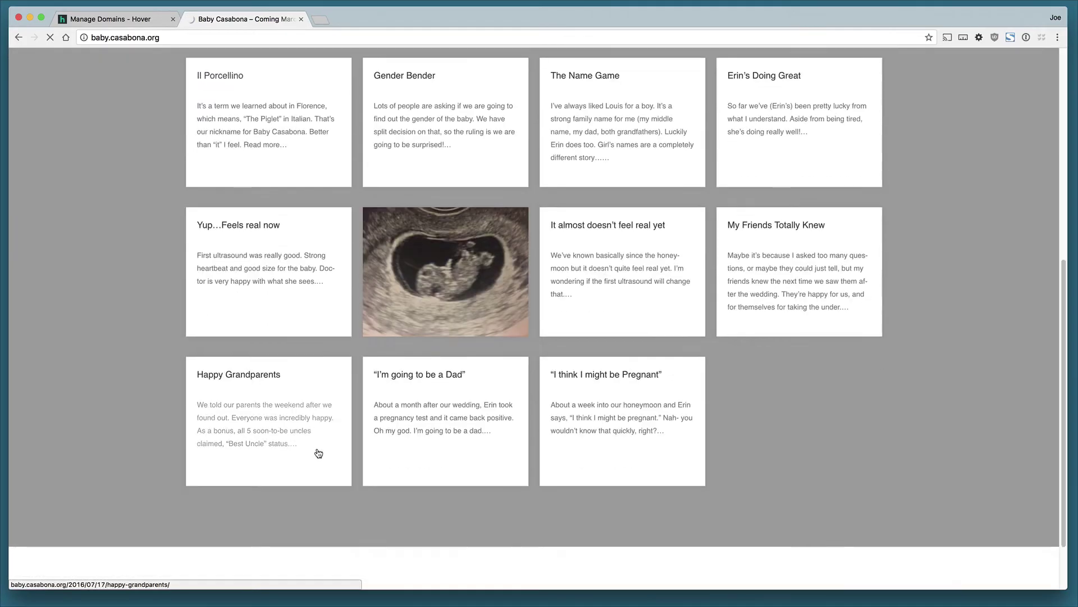
scroll(317, 450, up, 8)
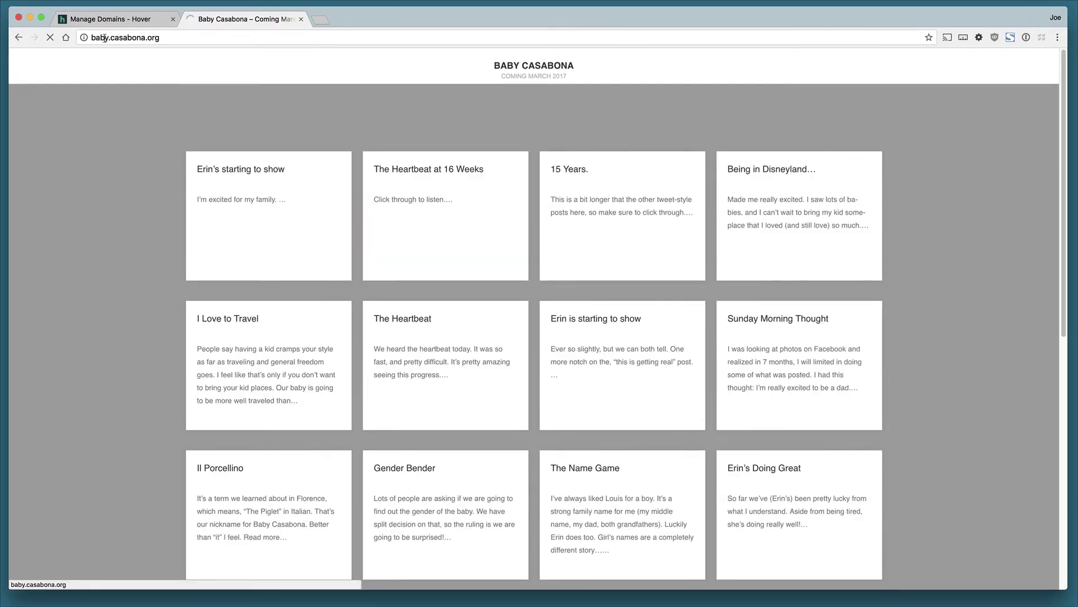
click(162, 37)
key(Left)
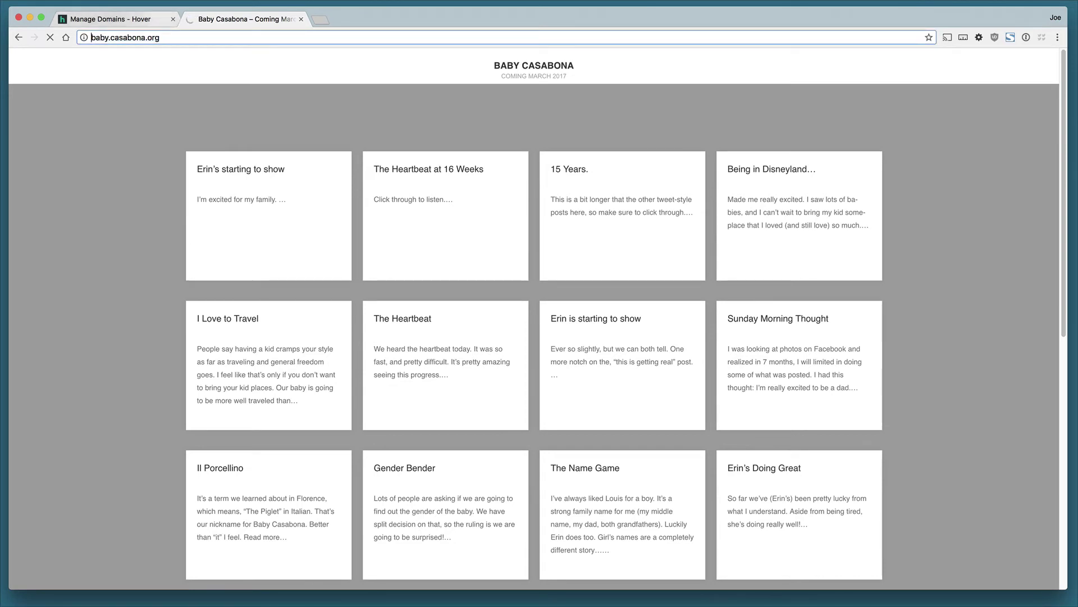
text(www.)
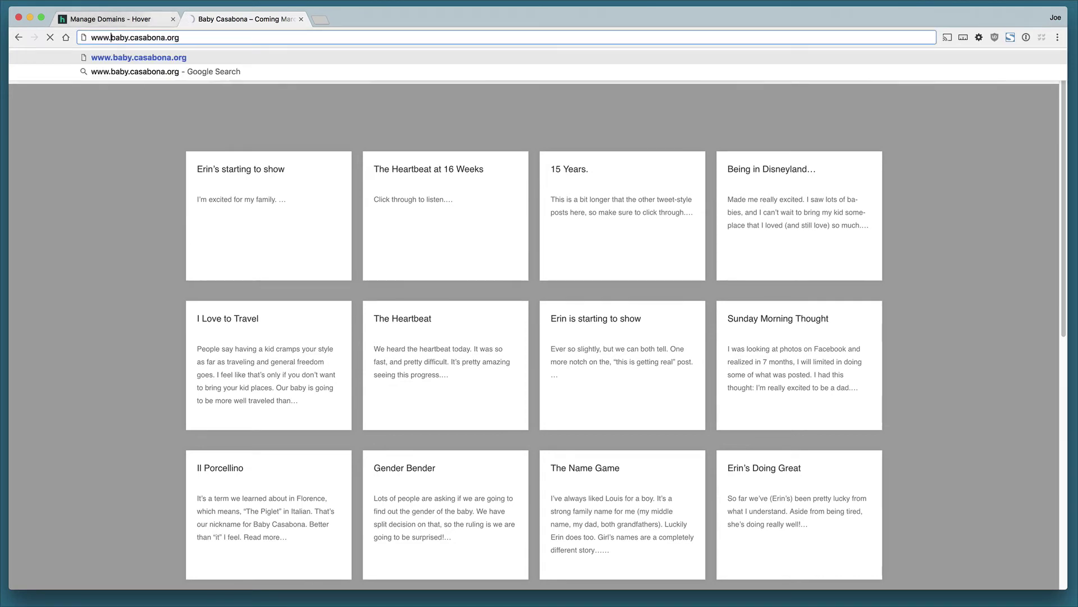
key(Return)
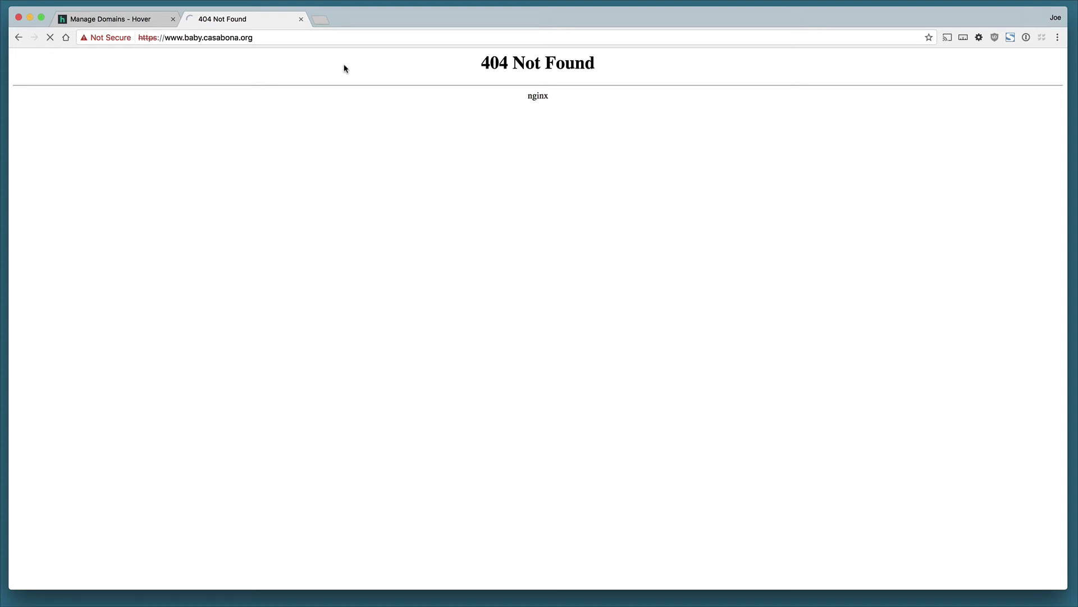
Close the 404 tab and start a new casabona.org DNS record of type CNAME
key(super+w)
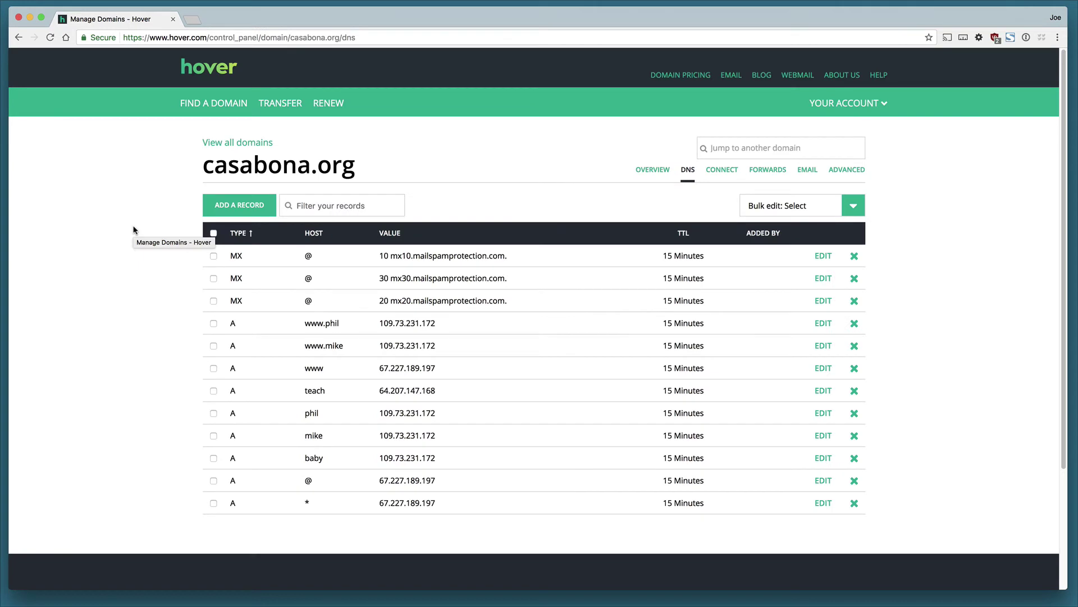
scroll(151, 318, down, 1)
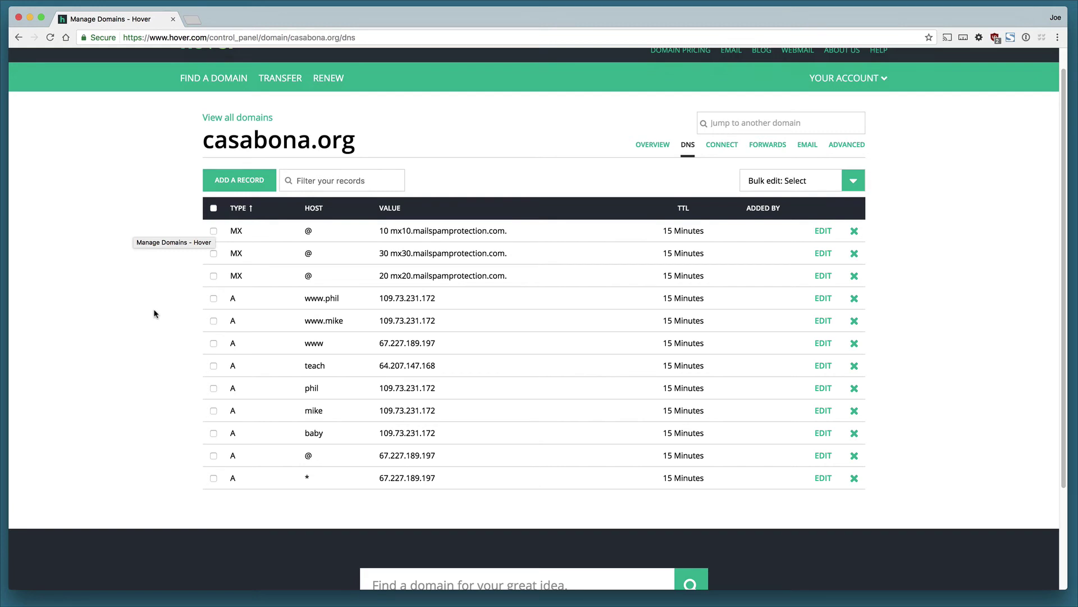
click(255, 190)
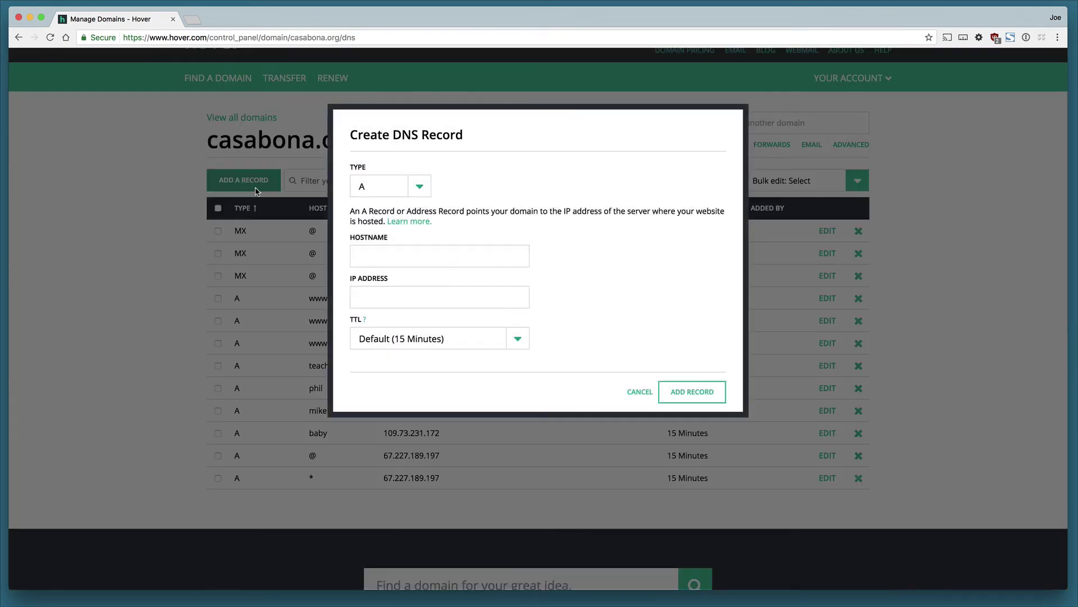
click(409, 190)
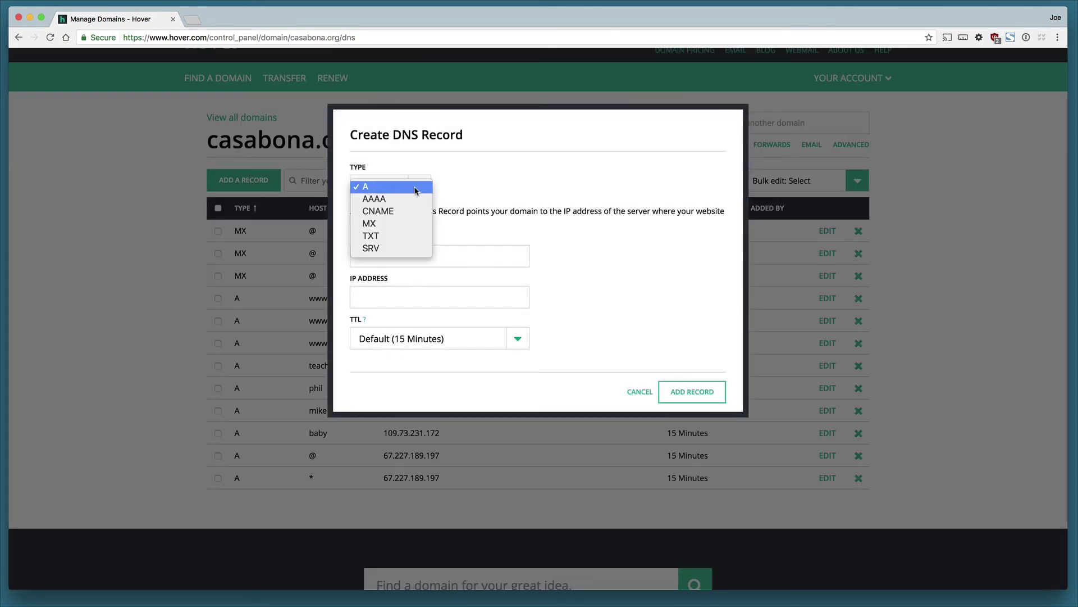
click(392, 219)
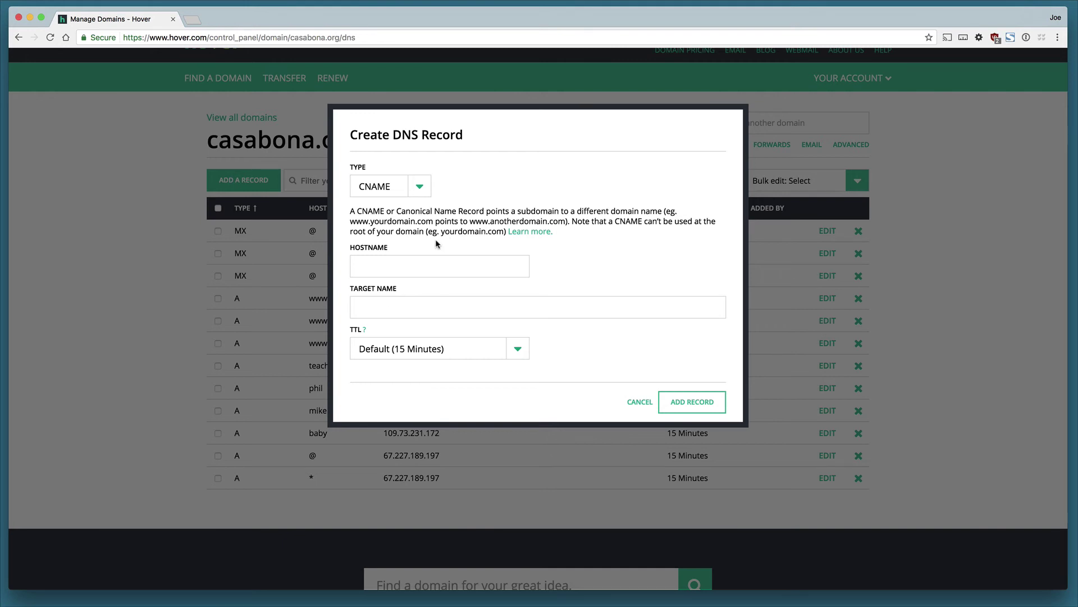
Point out the CNAME's Hostname and Target Name fields, then cancel without saving
click(372, 262)
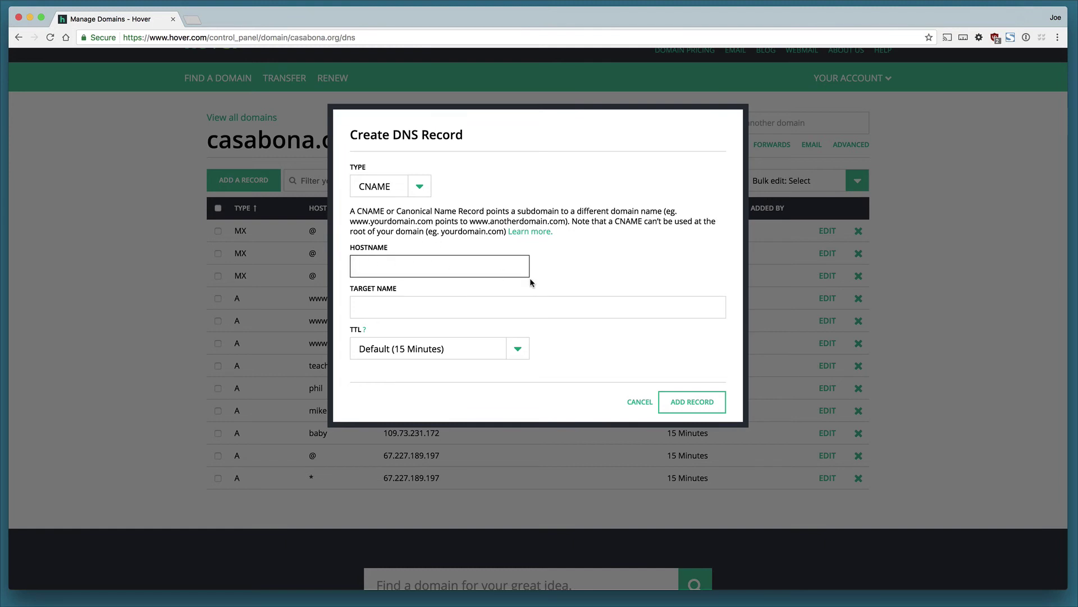
click(374, 305)
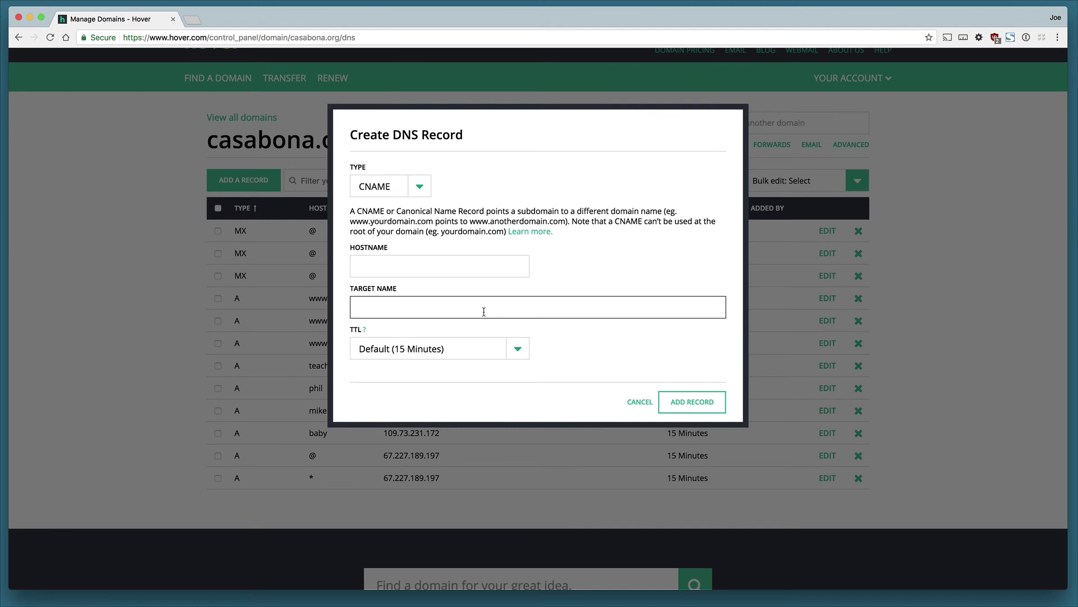
click(637, 402)
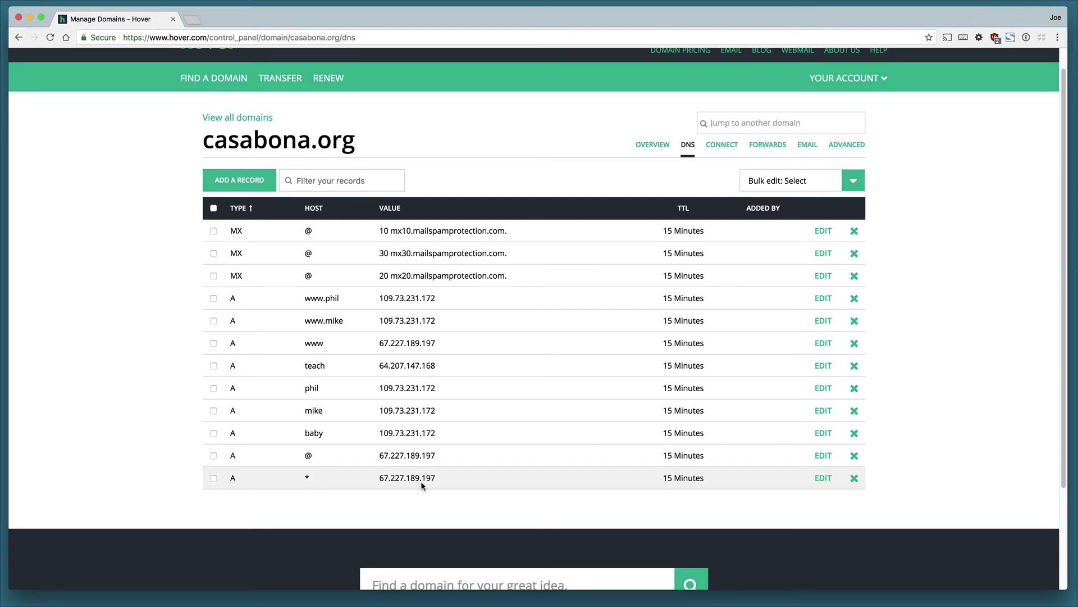
Highlight the 15 Minutes TTL on the wildcard * record pointing to 67.227.189.197
double_click(669, 478)
click(717, 497)
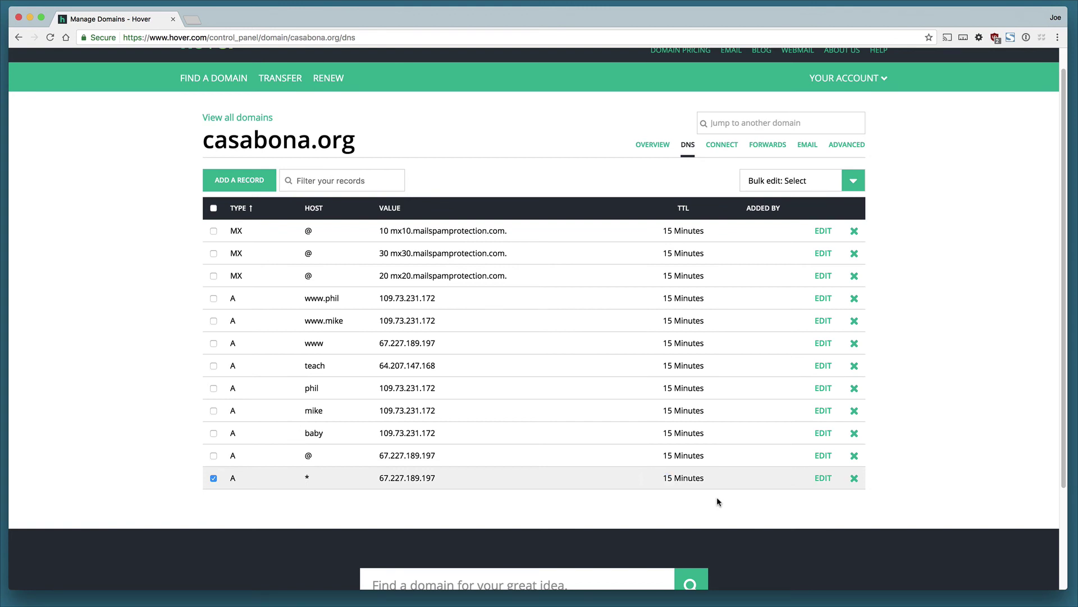